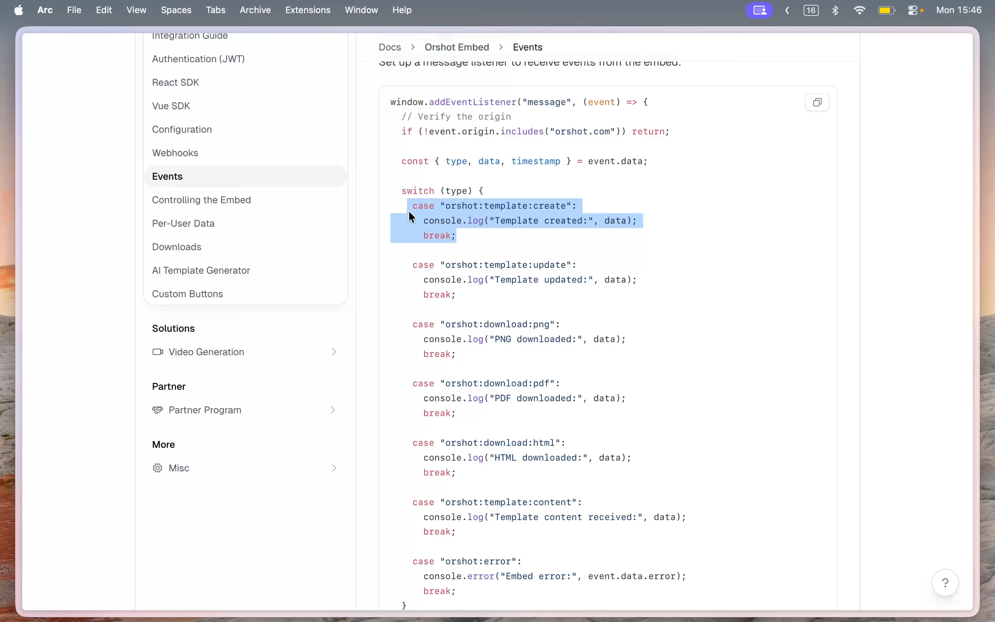
Examine the message listener code on the Events docs page, highlighting the orshot:template:create case and reviewing the other event cases.
click(409, 211)
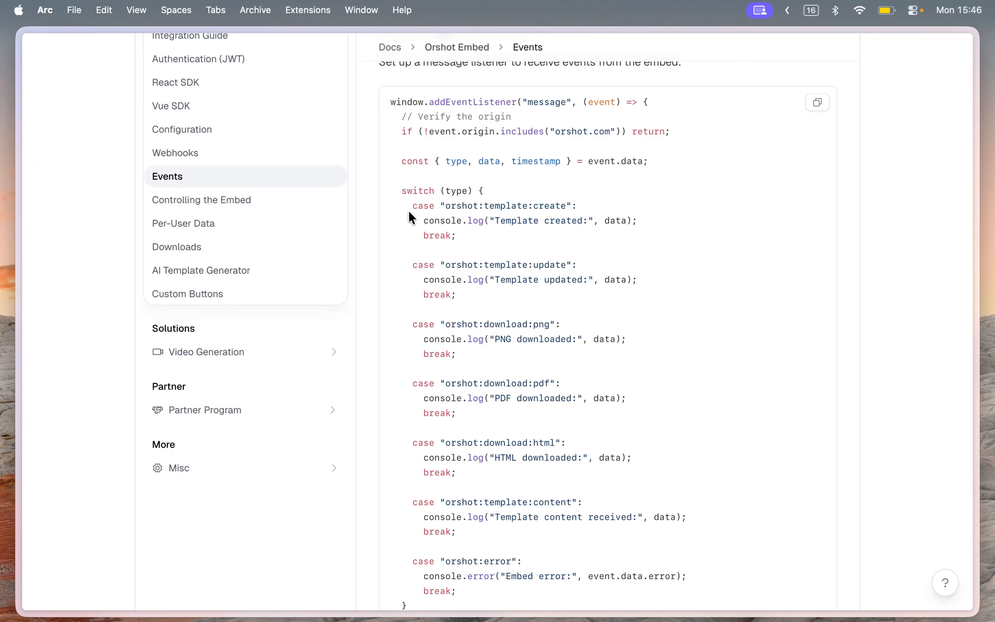
mouse_move(409, 211)
mouse_down()
mouse_move(497, 241)
mouse_move(401, 219)
mouse_up()
click(497, 241)
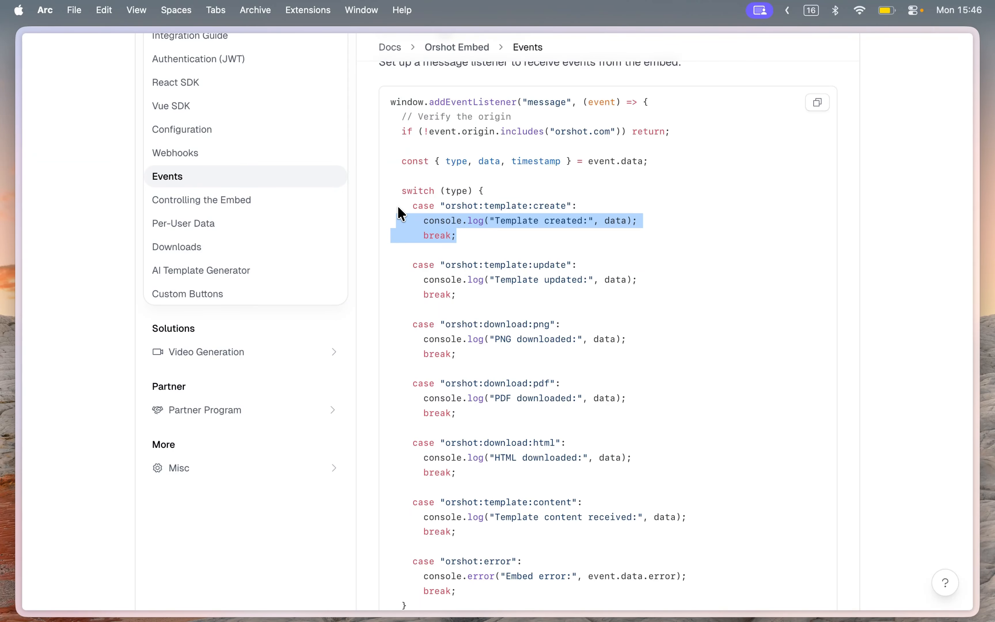
click(401, 215)
scroll(533, 331, down, 3)
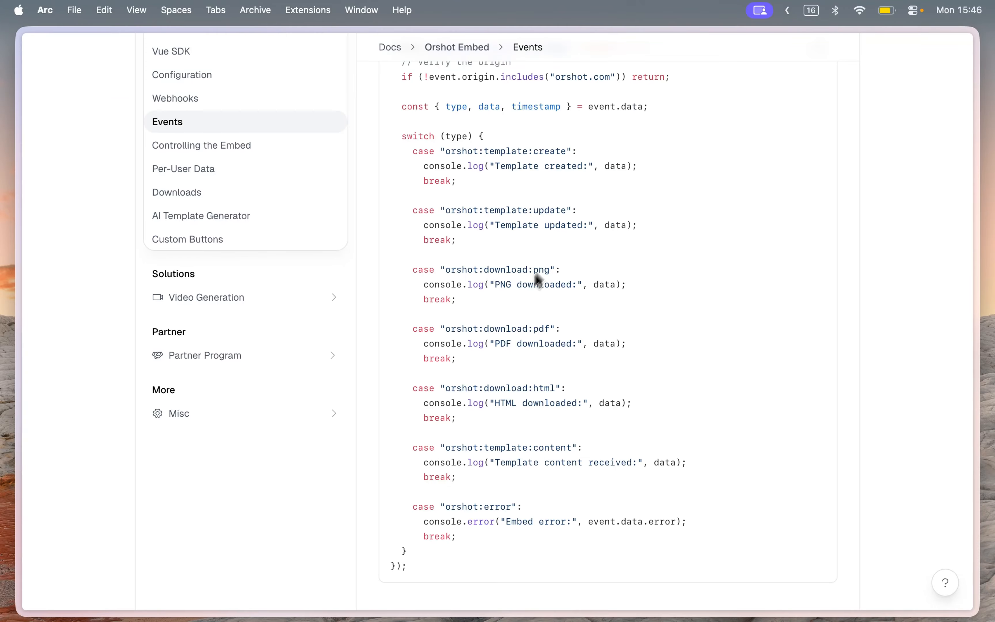
mouse_move(494, 303)
mouse_down()
mouse_move(405, 284)
mouse_move(396, 270)
mouse_move(484, 311)
mouse_up()
click(400, 268)
click(482, 306)
scroll(576, 501, down, 5)
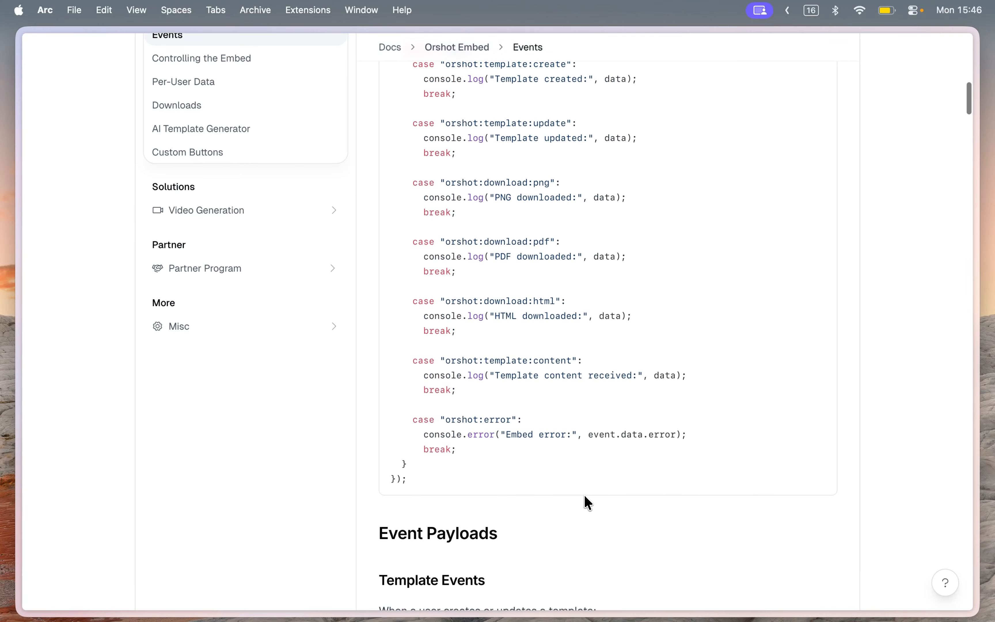
scroll(584, 494, up, 15)
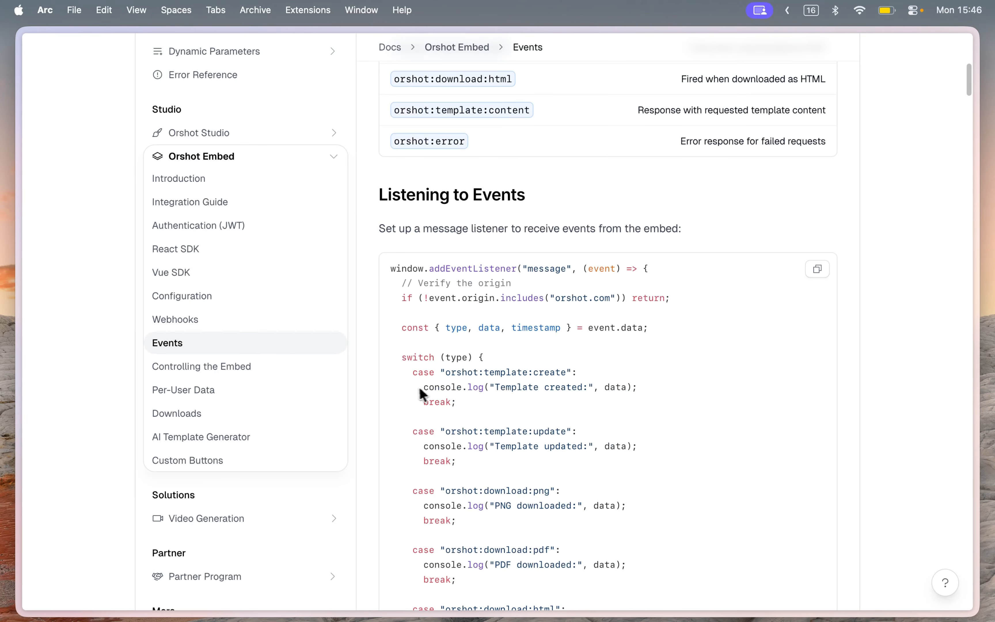
scroll(421, 383, down, 2)
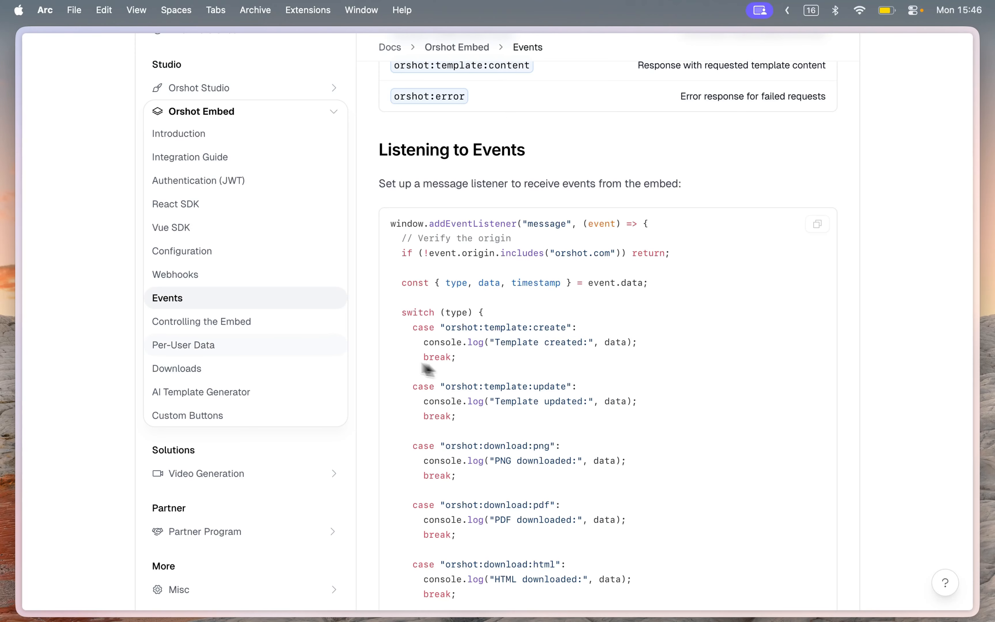
Open the Controlling the Embed docs page and review the Setting Layer Modifications and Switching Templates examples, highlighting the templateId line.
click(233, 331)
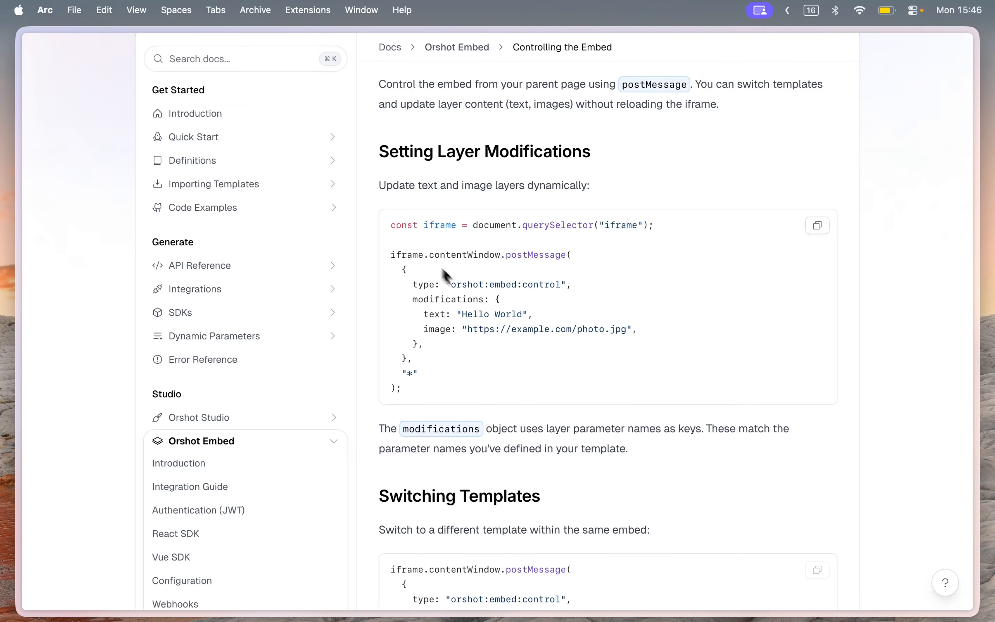
scroll(442, 288, down, 12)
scroll(512, 349, down, 2)
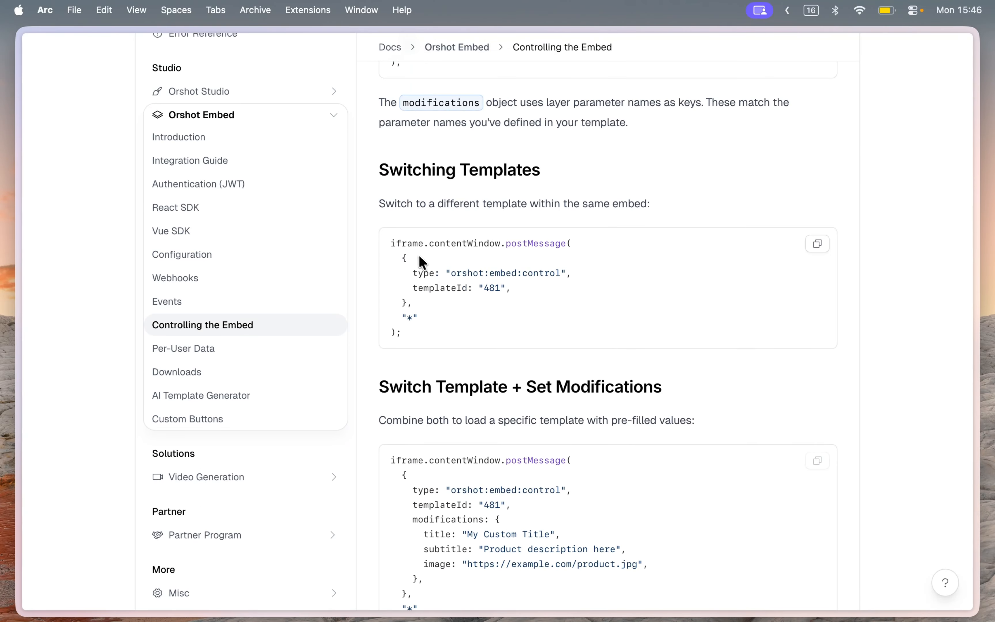
triple_click(492, 288)
click(558, 363)
scroll(558, 364, down, 8)
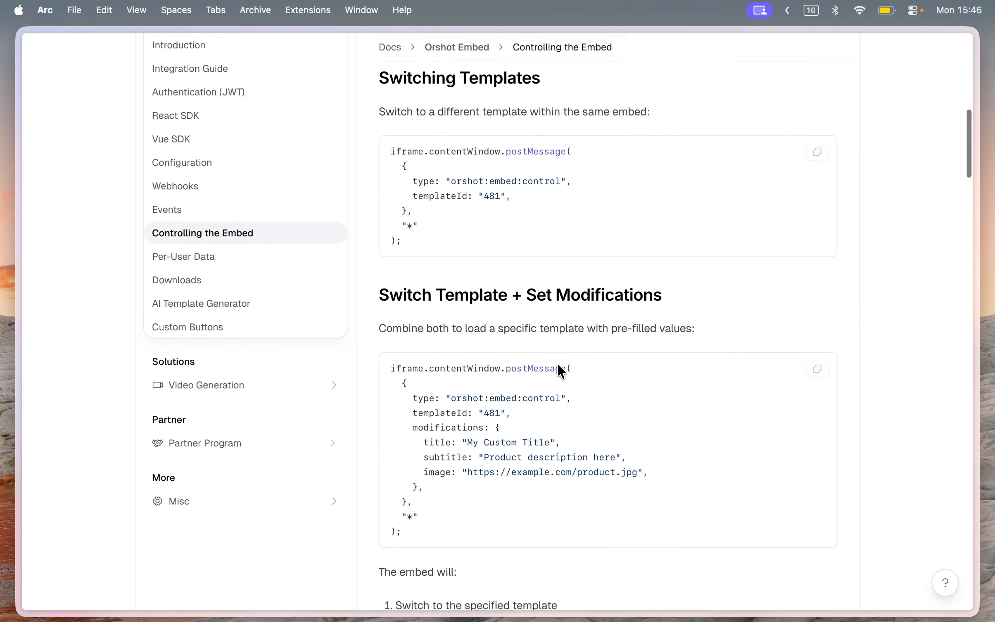
Review the Switch Template + Set Modifications example and the URL Parameters vs postMessage section on the Controlling the Embed page.
drag(430, 337, 488, 371)
click(551, 368)
click(394, 314)
click(487, 369)
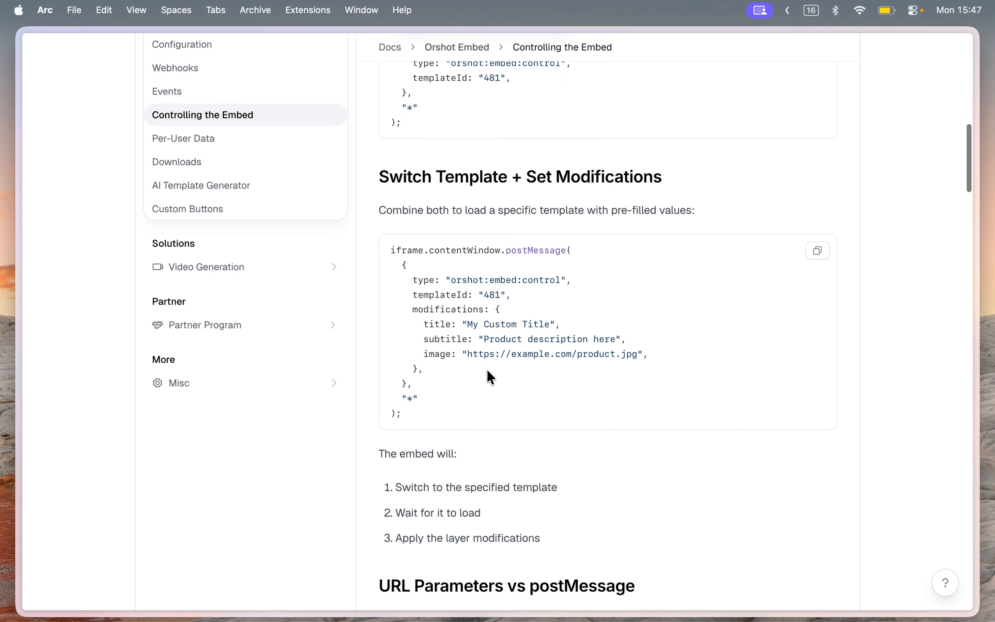
scroll(487, 369, down, 10)
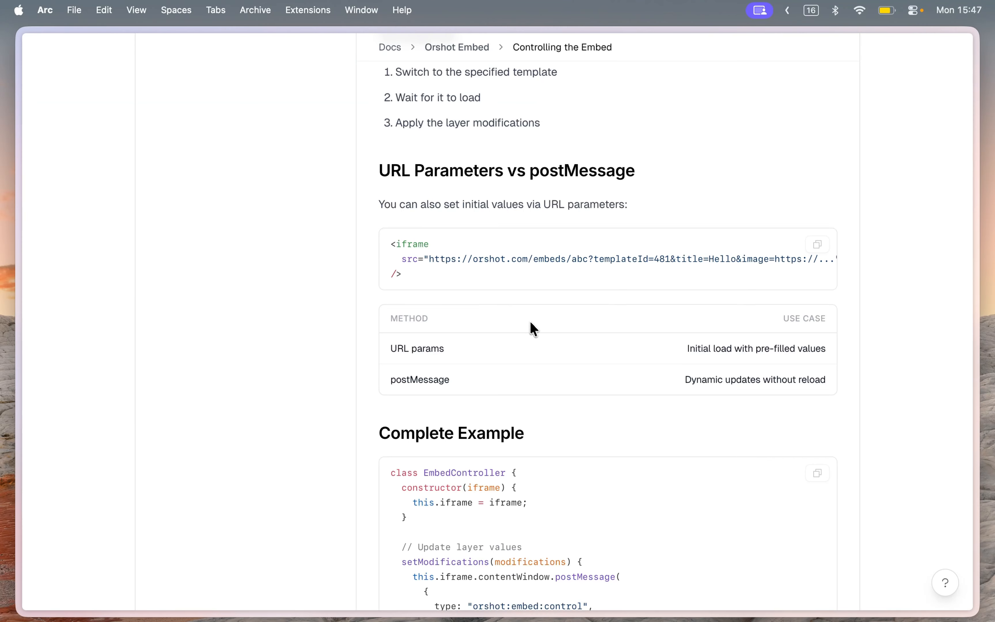
scroll(530, 328, down, 2)
scroll(533, 267, down, 5)
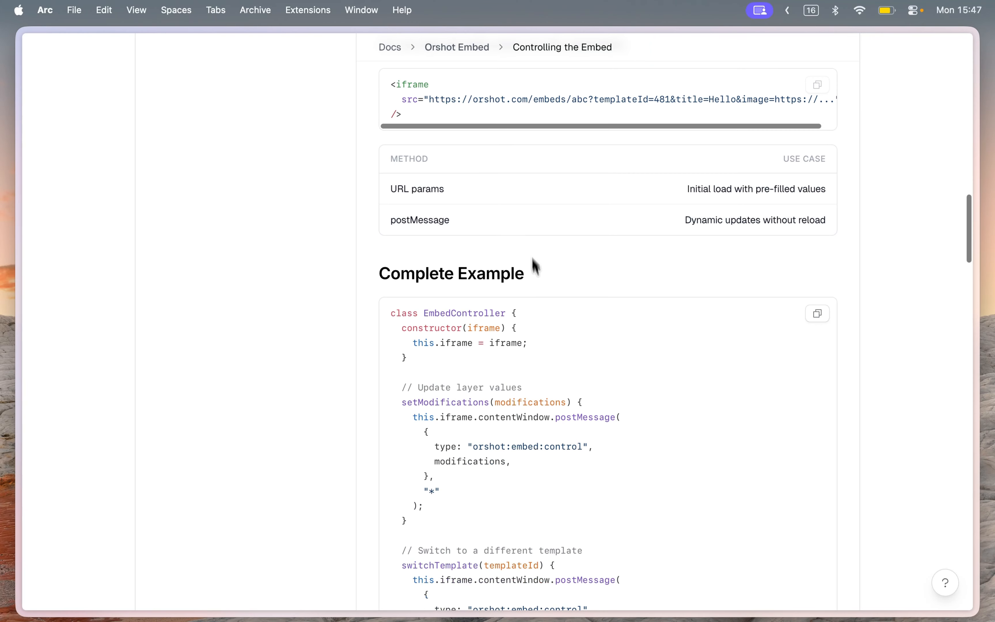
scroll(539, 311, up, 14)
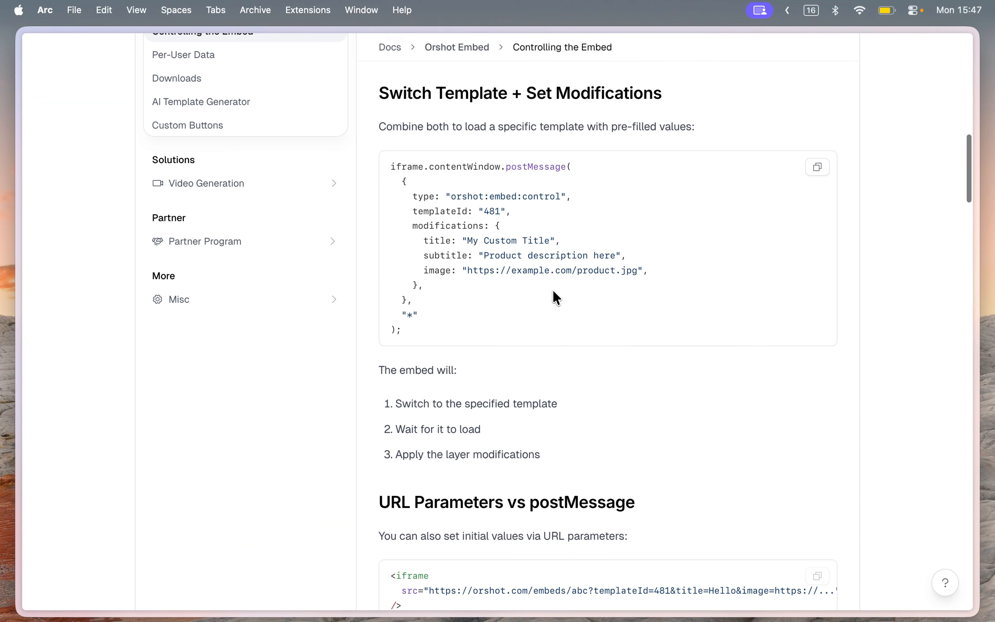
scroll(575, 288, down, 5)
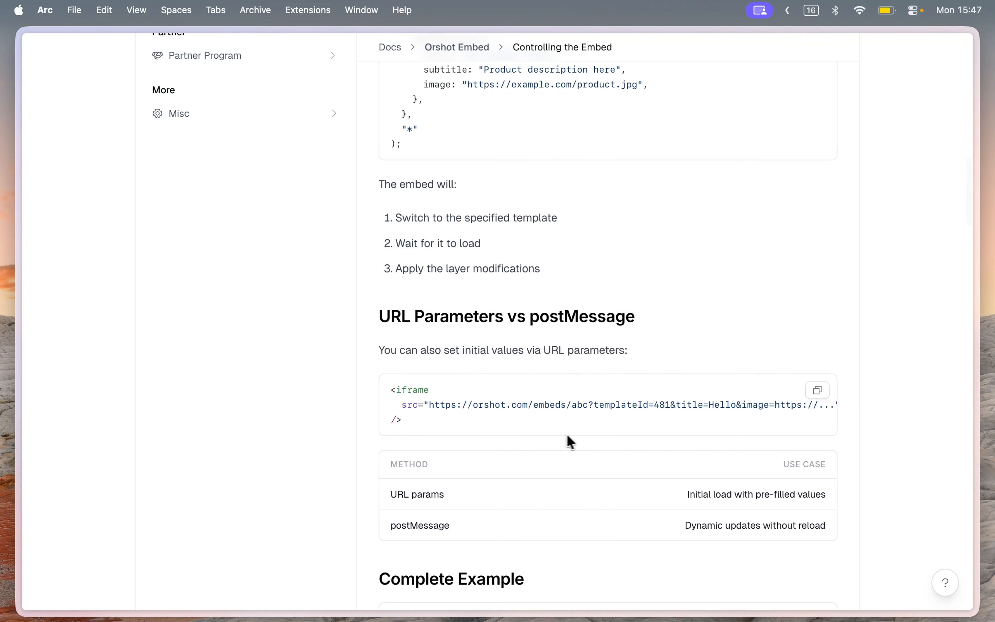
Return to the Orshot Embed settings page in the other open tab, with the browser sidebar hidden again.
key(super+shift+e)
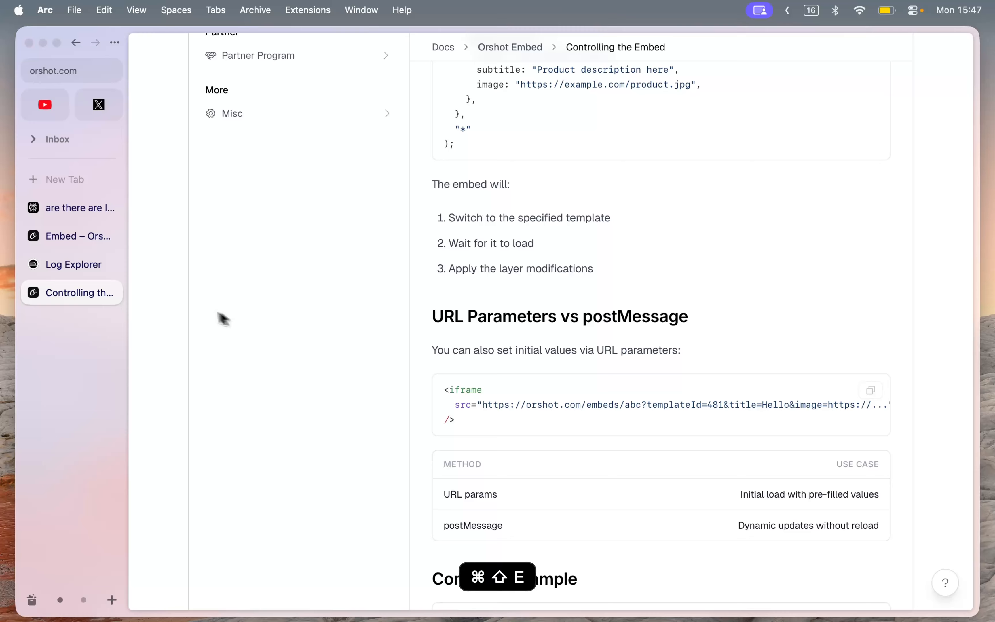
click(57, 237)
key(super+shift+e)
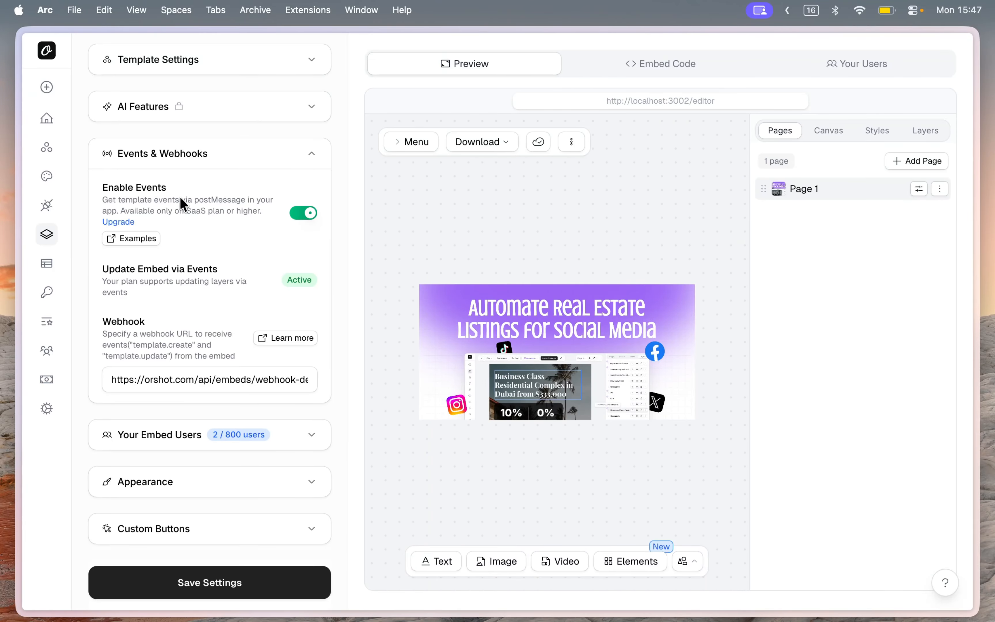
Inspect the webhook URL in the Events & Webhooks settings by selecting the whole address, then clear the selection.
scroll(216, 256, down, 1)
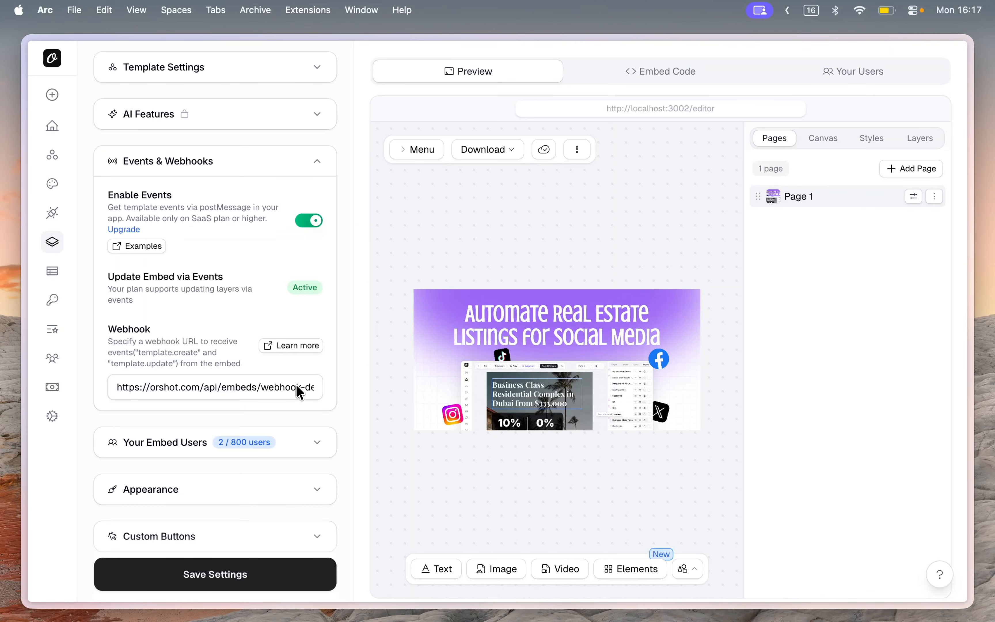
double_click(261, 387)
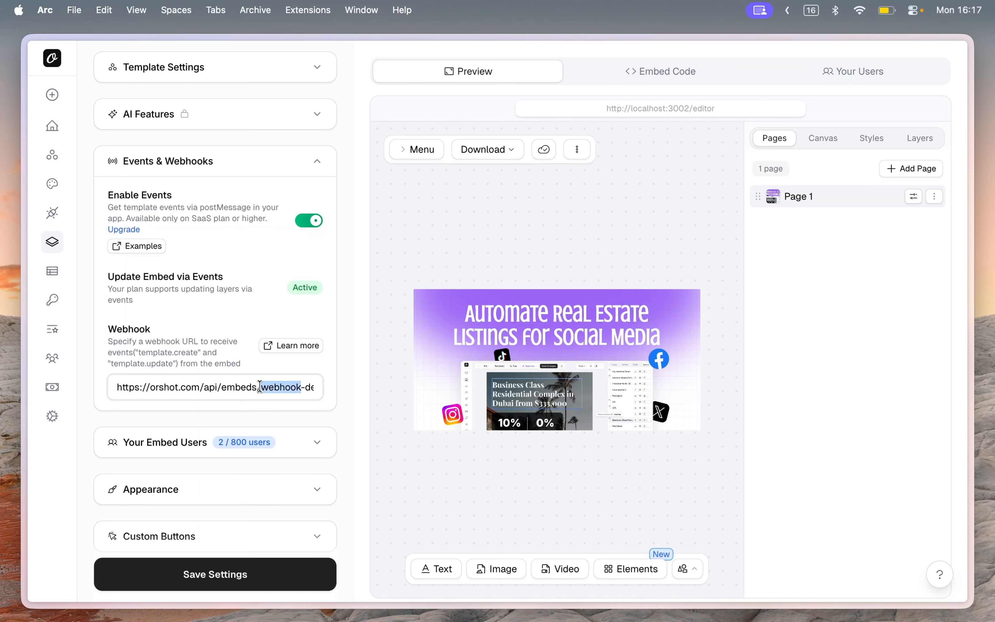
triple_click(261, 387)
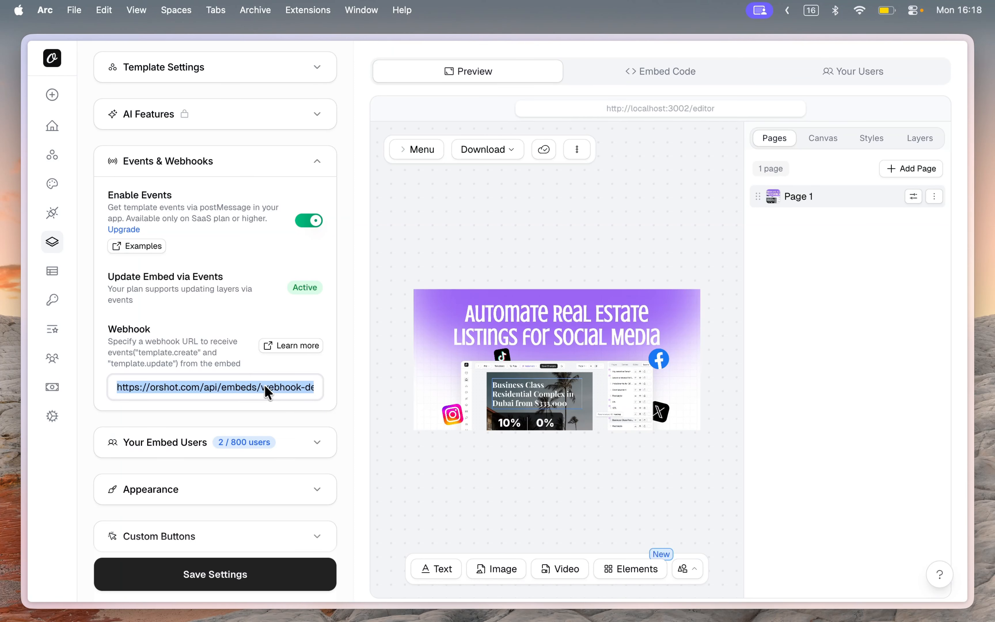
scroll(327, 389, down, 1)
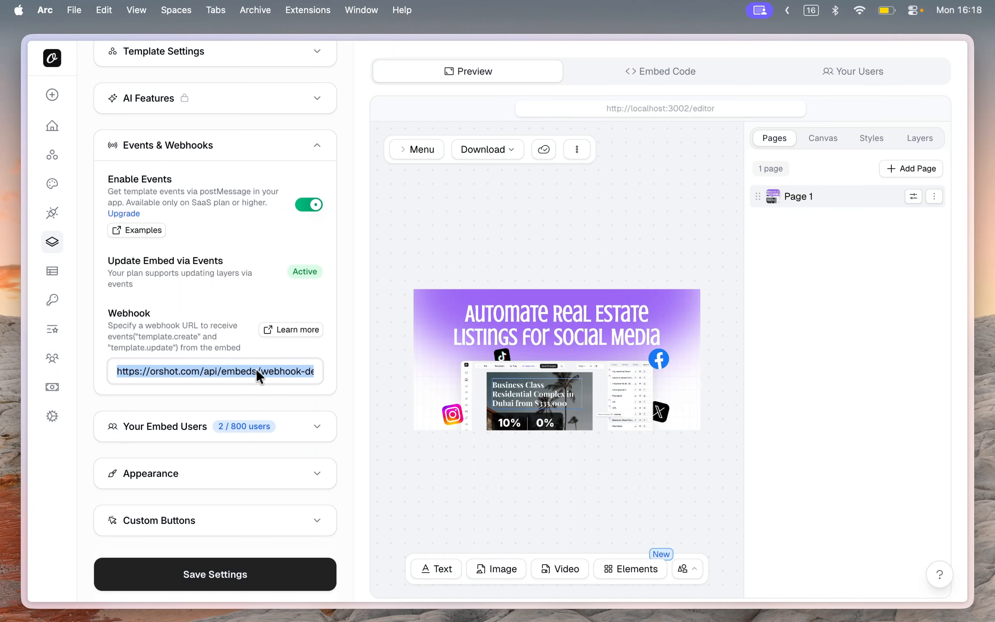
click(275, 357)
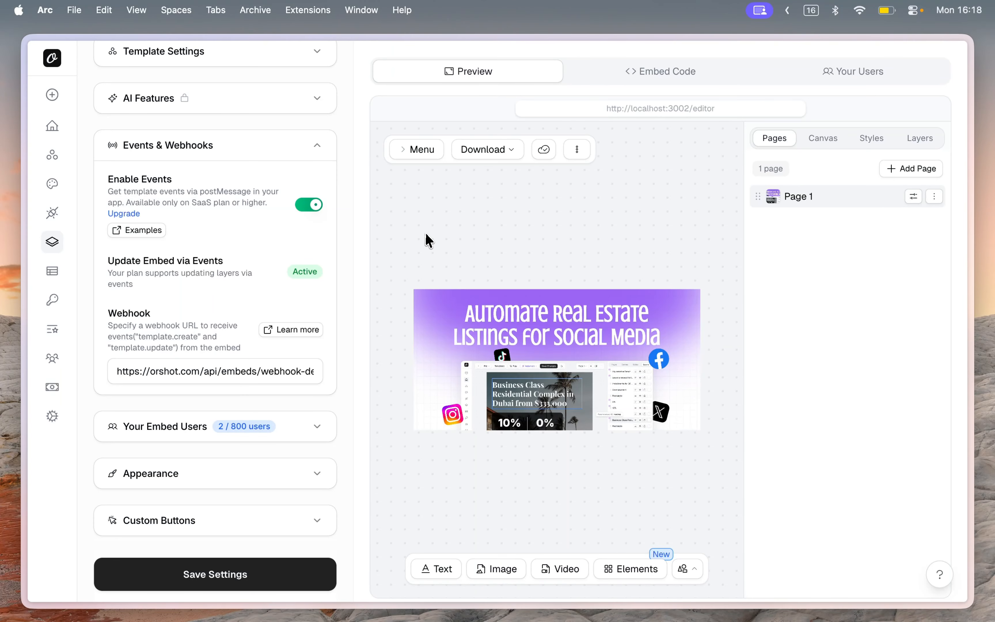
Collapse Events & Webhooks and expand Your Embed Users to read the full iframe implementation code.
click(325, 159)
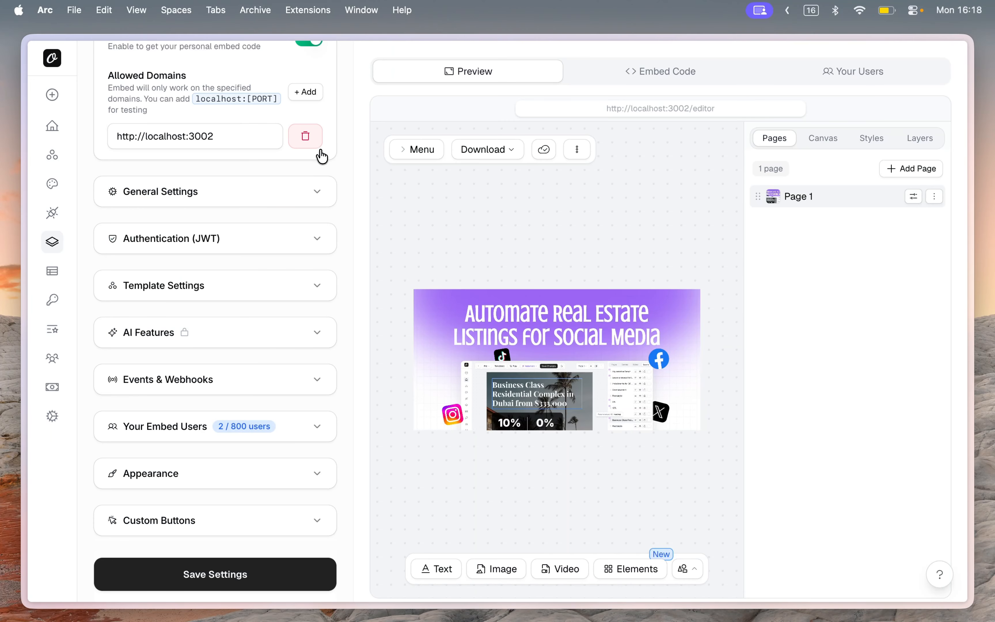
click(313, 427)
scroll(312, 427, down, 5)
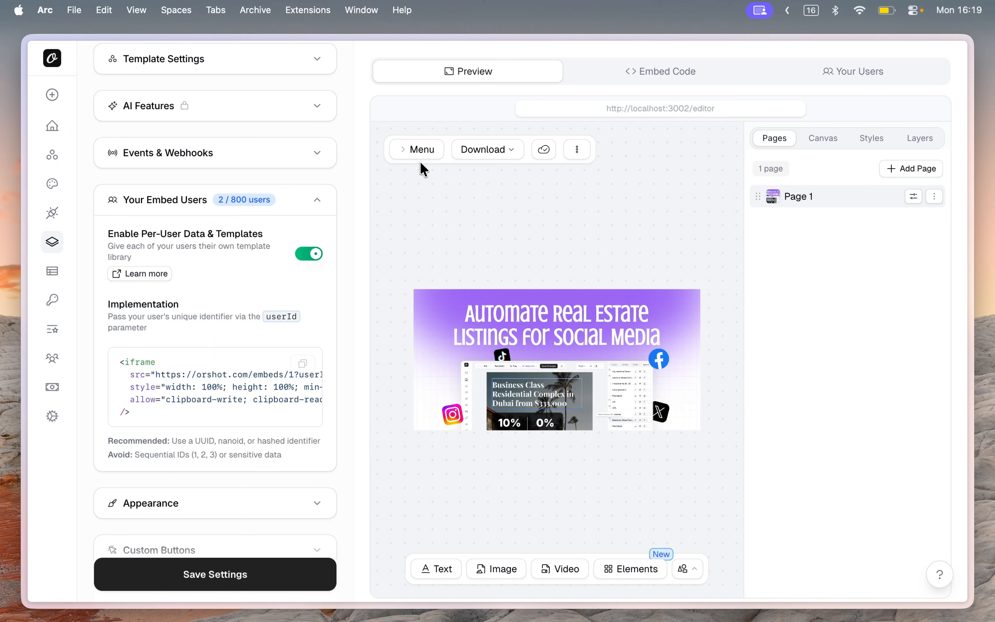
scroll(269, 394, right, 5)
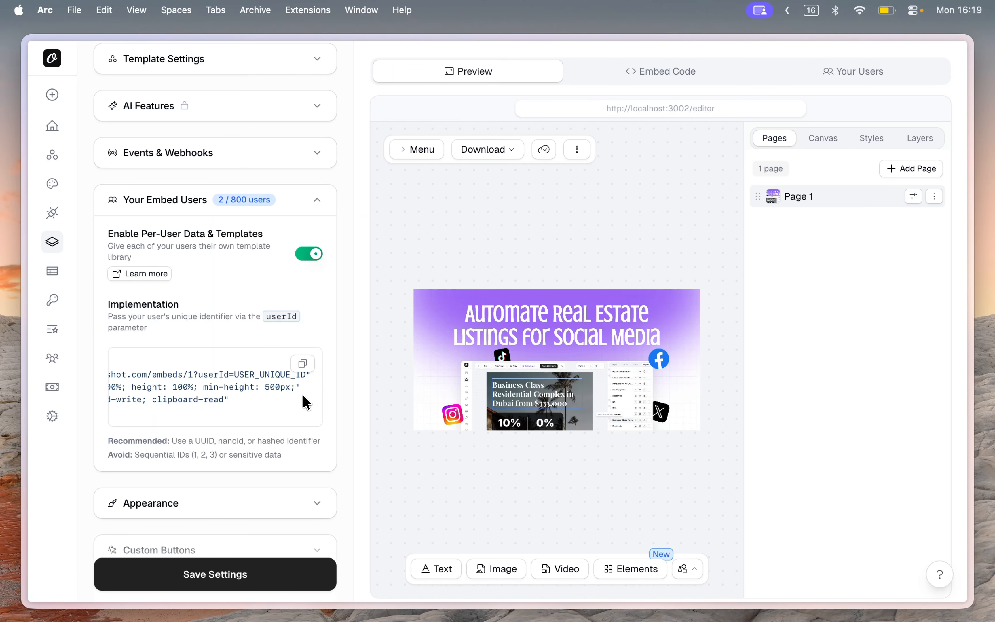
scroll(265, 393, left, 5)
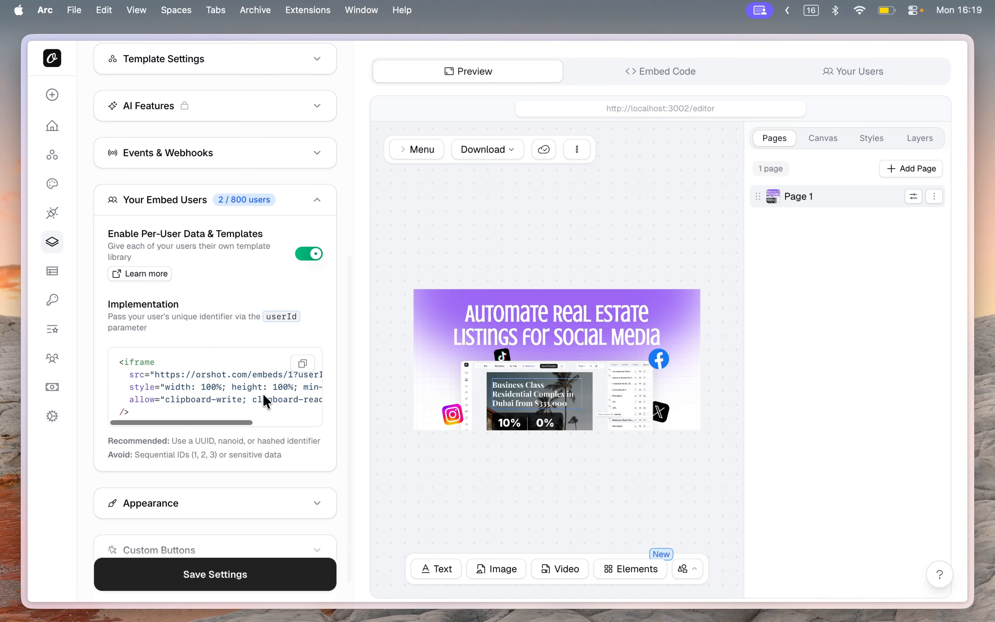
scroll(266, 403, right, 5)
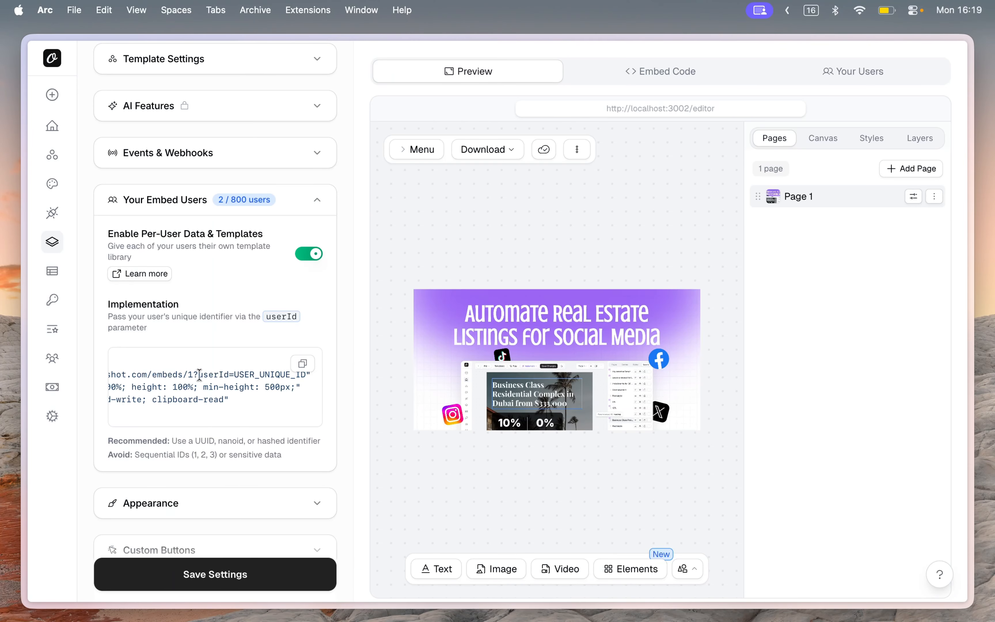
Highlight the userId=USER_UNIQUE_ID parameter and its value in the iframe code, clear the selection, and collapse Your Embed Users.
drag(199, 374, 308, 375)
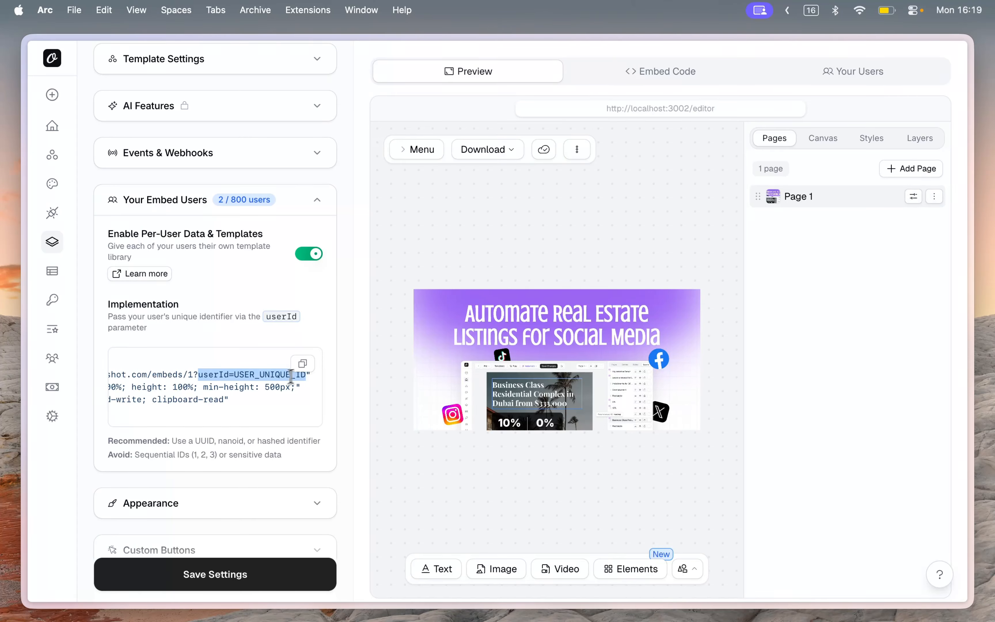
double_click(253, 375)
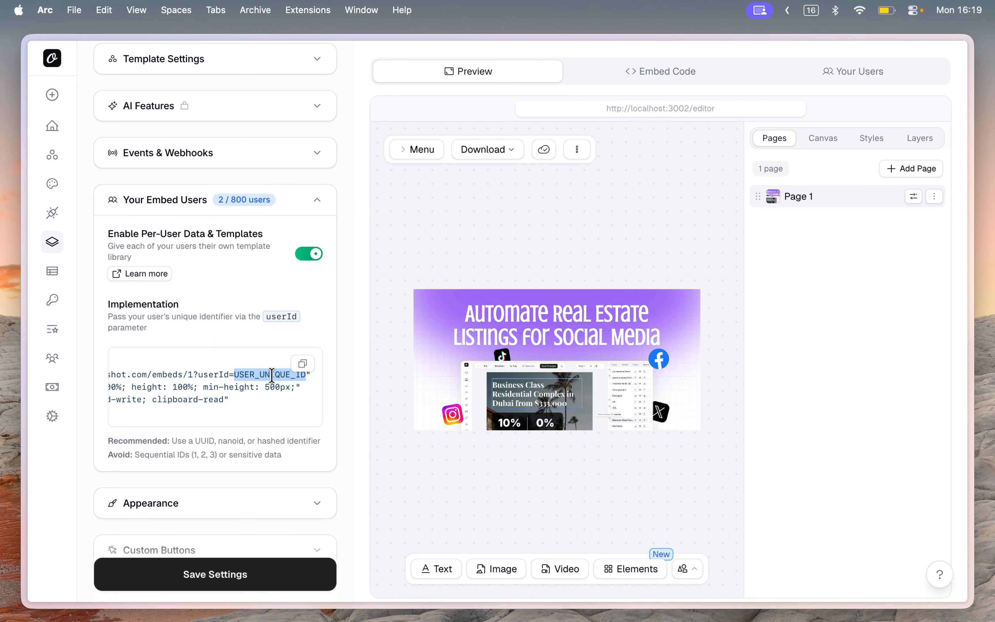
click(383, 318)
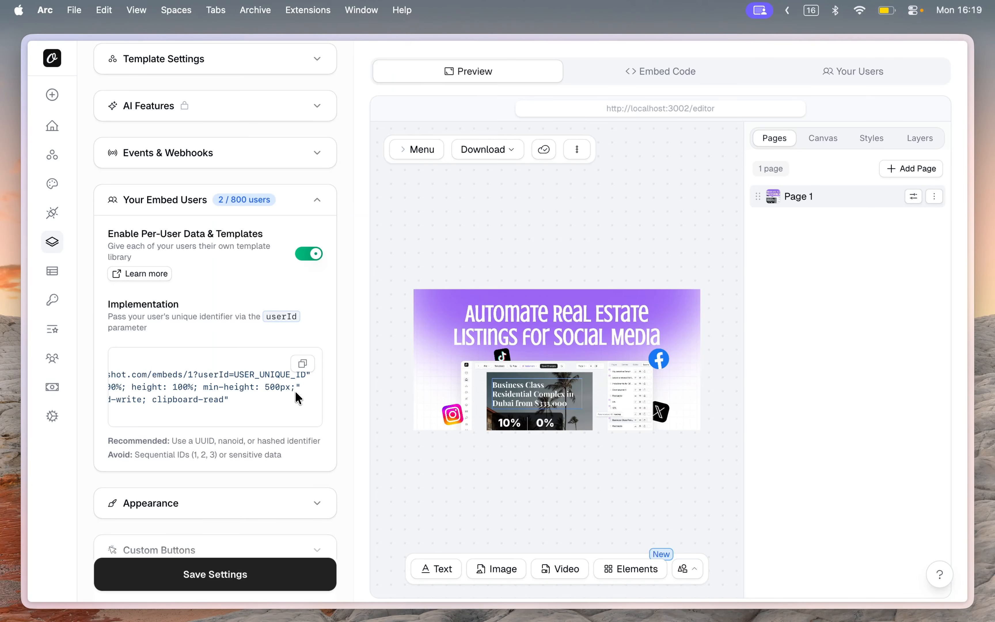
scroll(286, 393, left, 5)
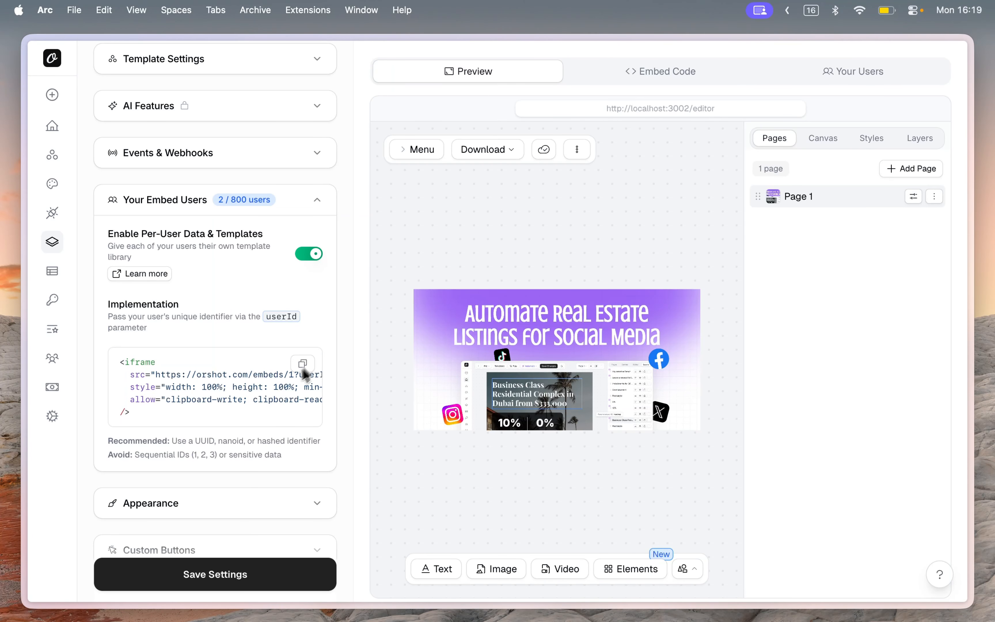
scroll(309, 383, down, 2)
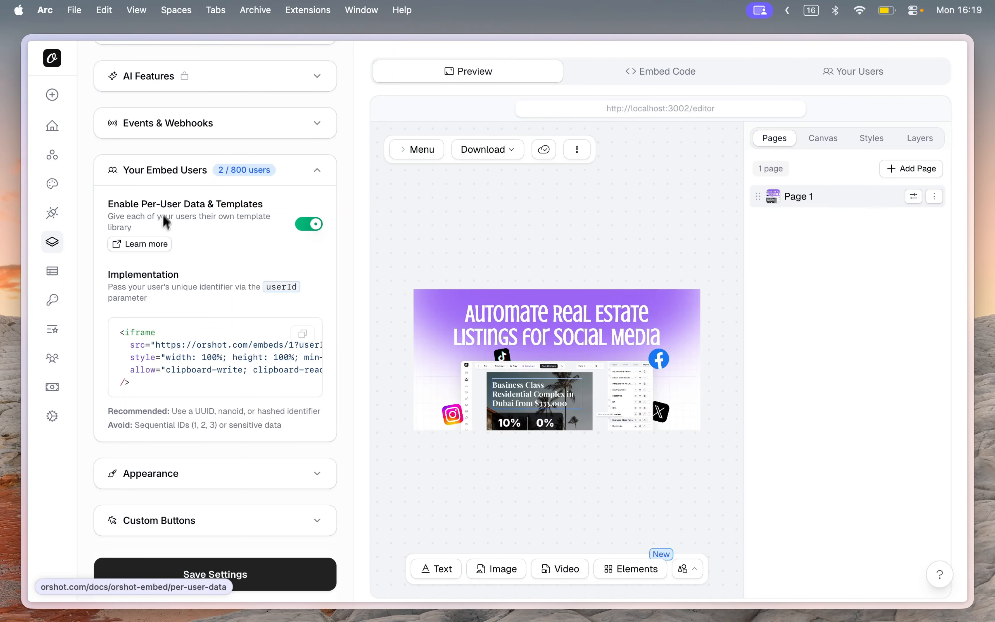
scroll(184, 194, up, 5)
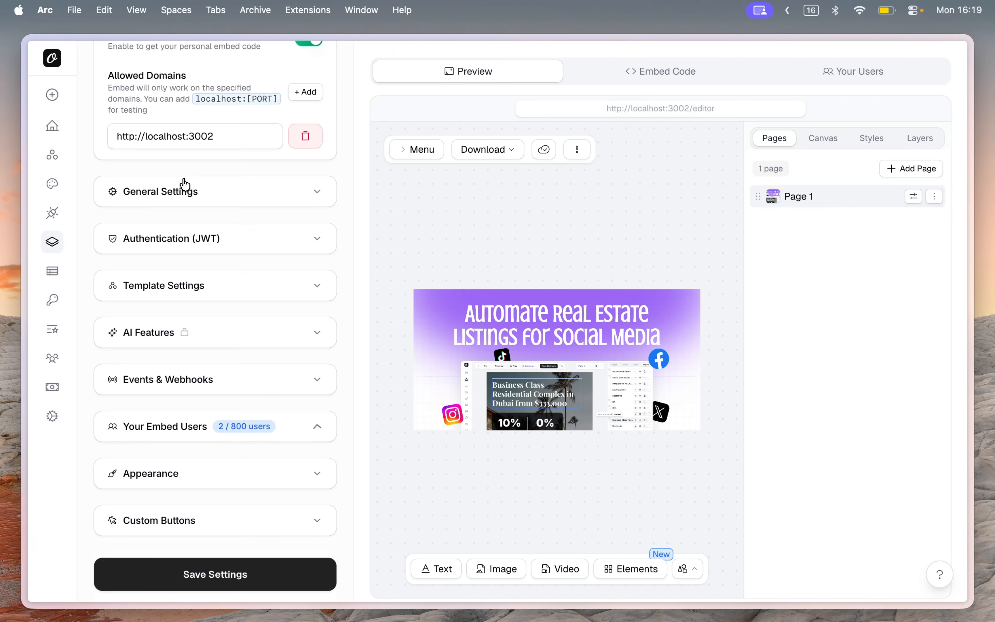
Expand the Appearance and Custom Buttons sections of the embed settings to review their options.
click(249, 467)
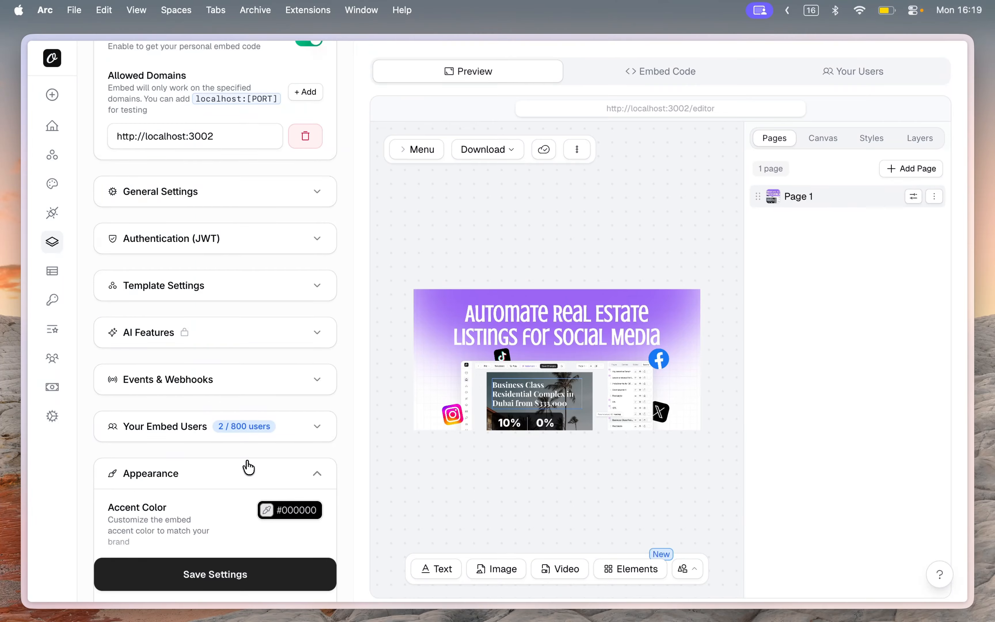
scroll(248, 466, down, 5)
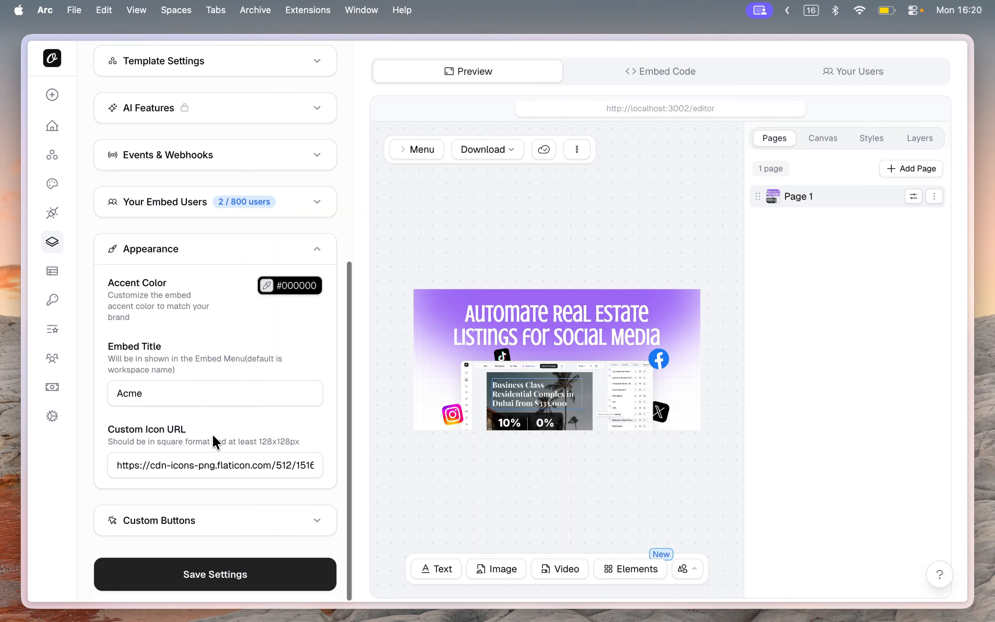
click(275, 514)
scroll(278, 516, down, 3)
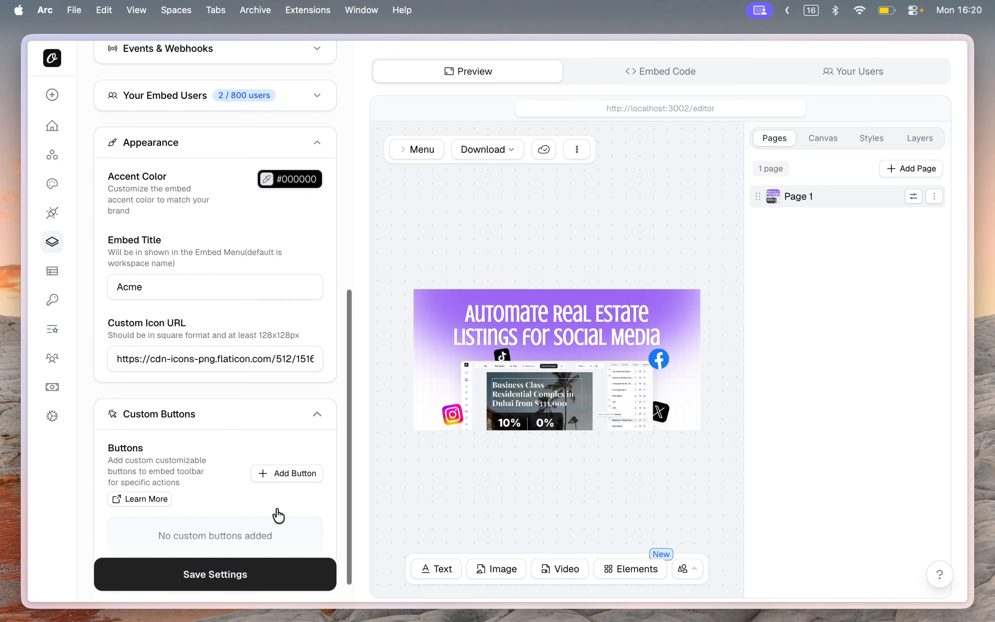
Add a custom button to the embed toolbar and label it "Add to My App".
scroll(279, 516, down, 1)
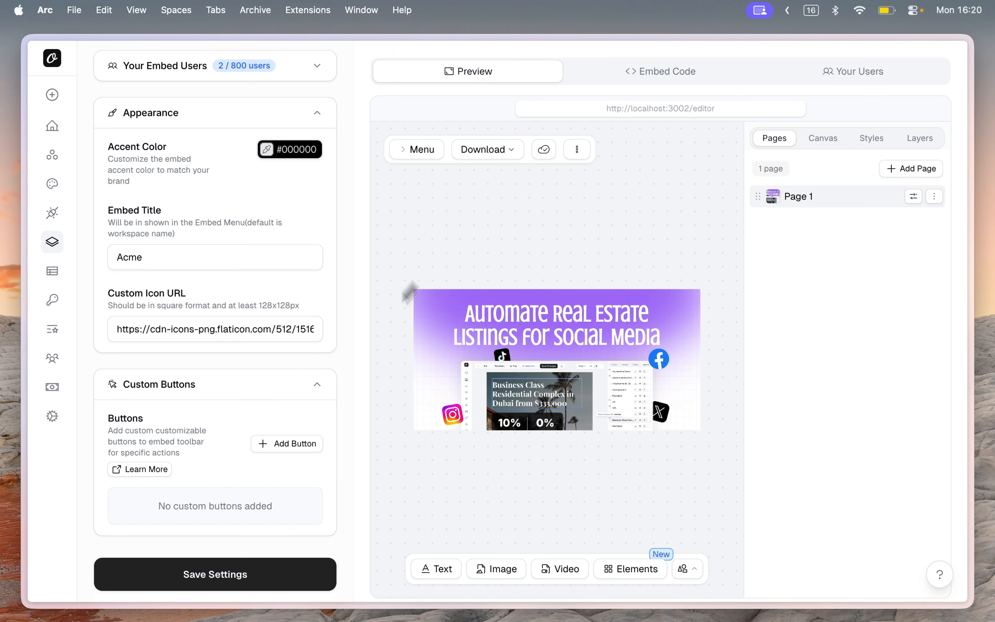
click(287, 444)
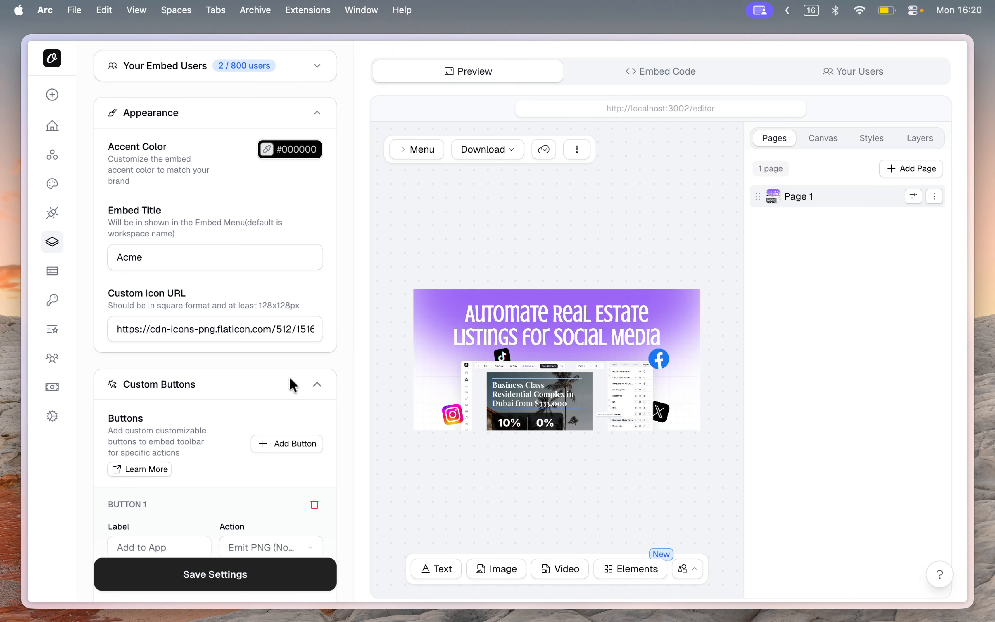
scroll(289, 382, down, 5)
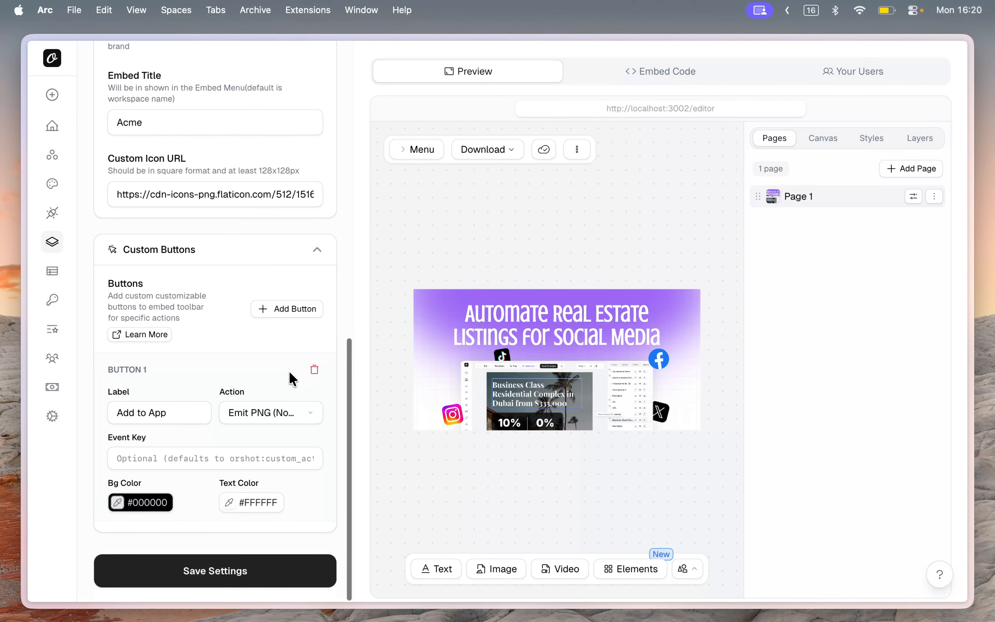
double_click(162, 416)
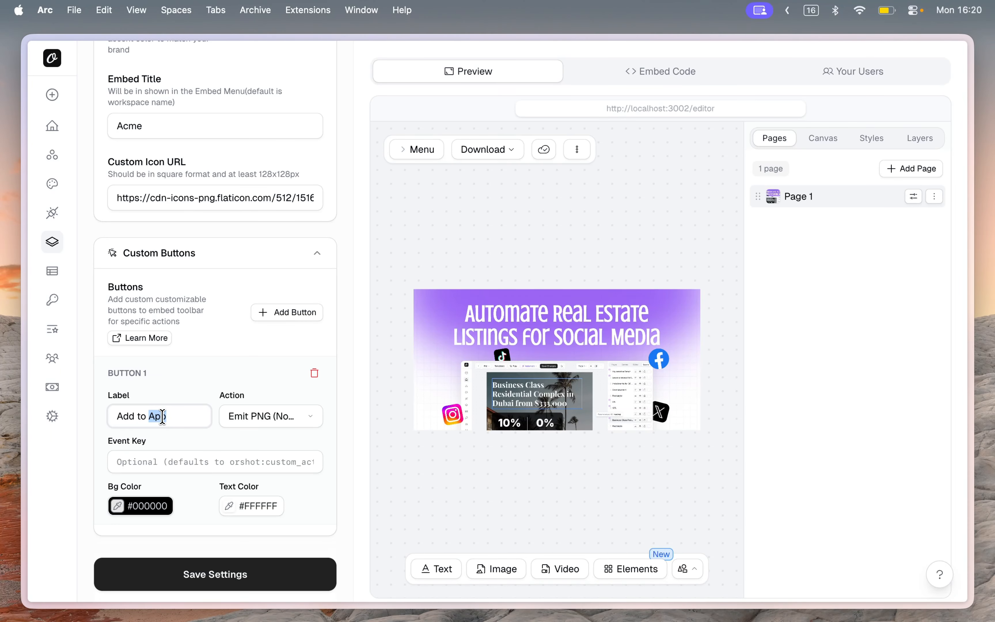
text(My App)
Set the custom button's action to Download PDF and save the embed settings.
click(256, 415)
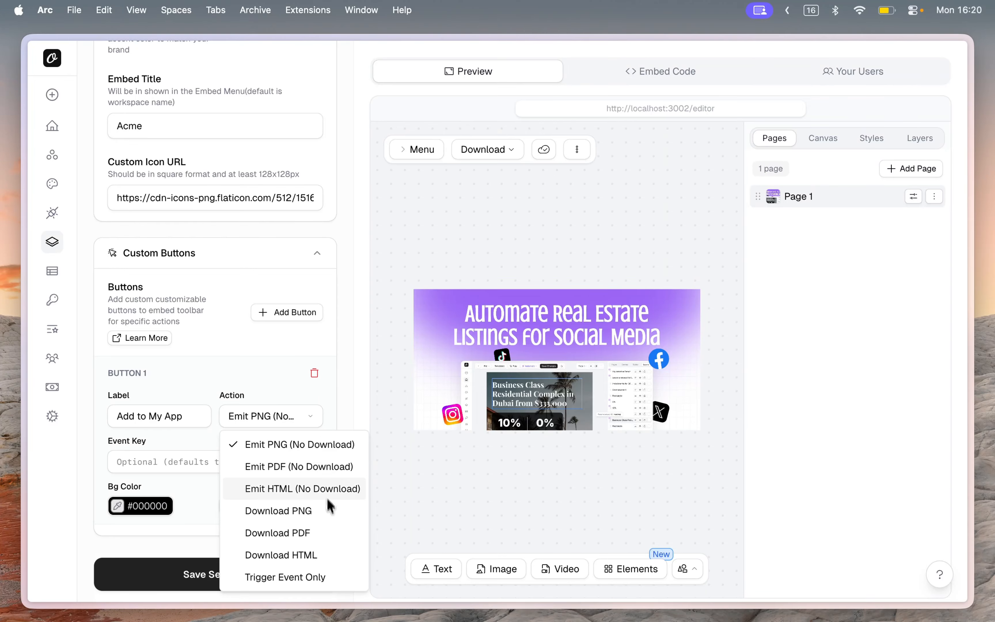
click(315, 539)
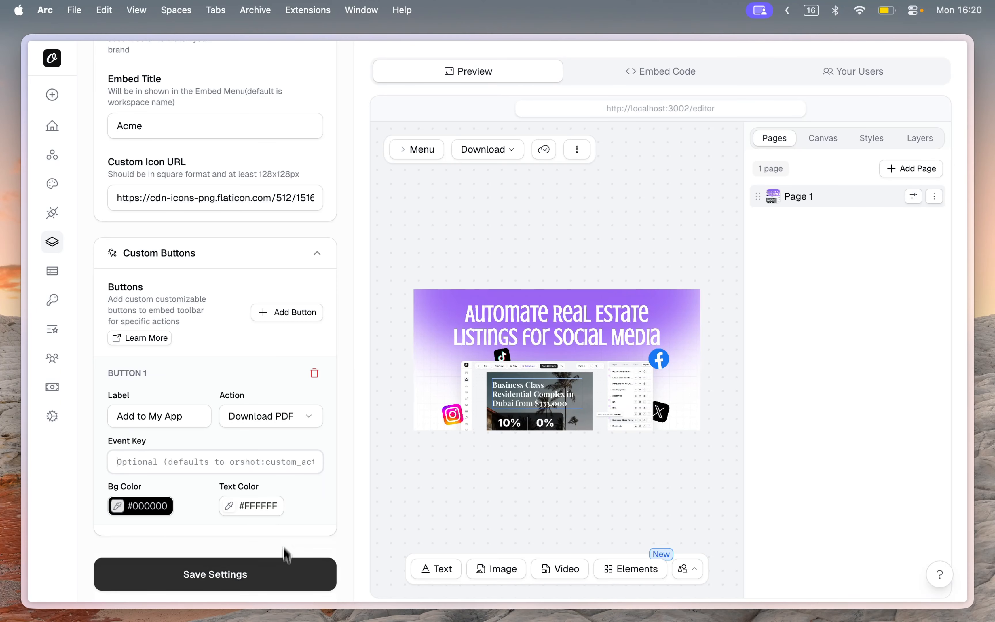
click(276, 576)
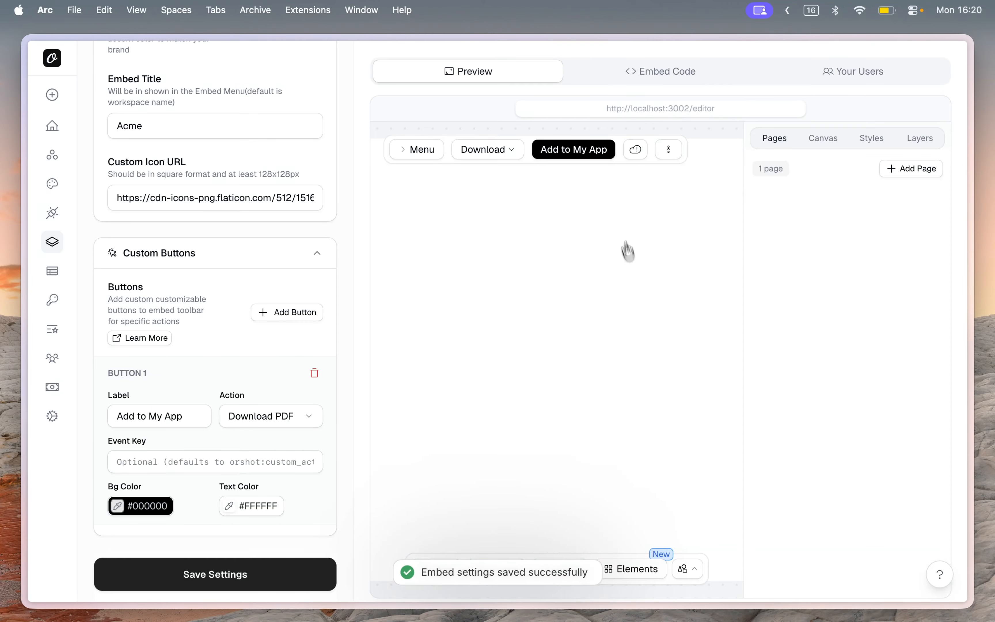
Load the Elements Library template in the embed preview and test the Add to My App button, saving its file as Elements Library.
click(597, 163)
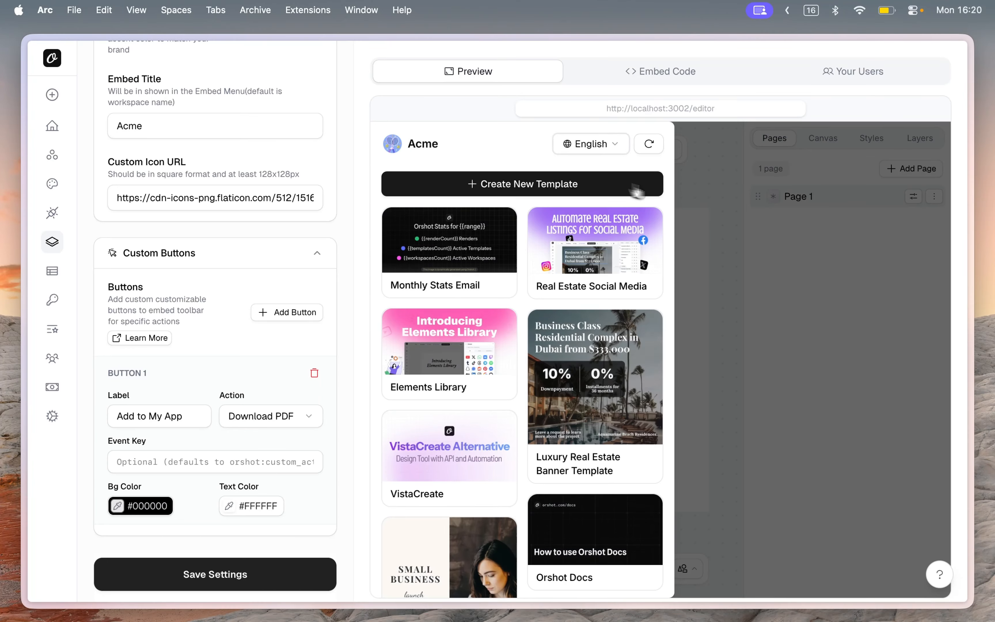
click(507, 350)
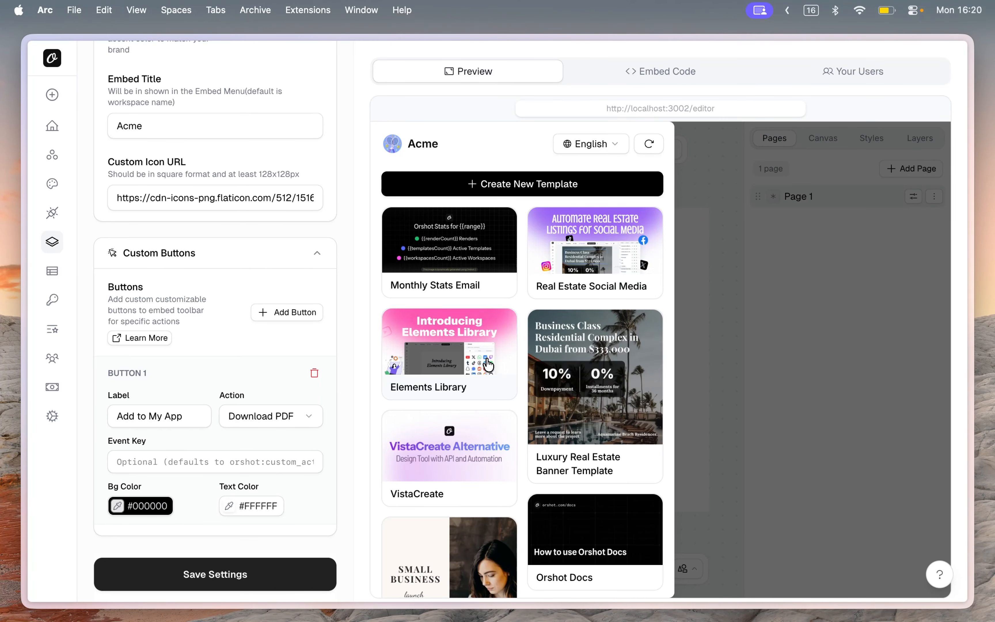
click(595, 153)
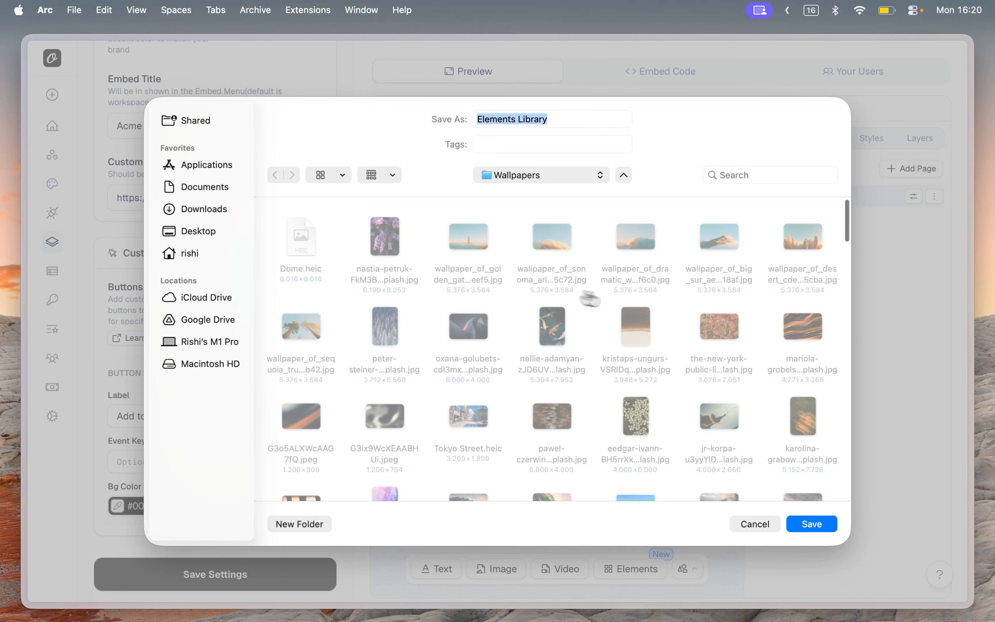
key(Return)
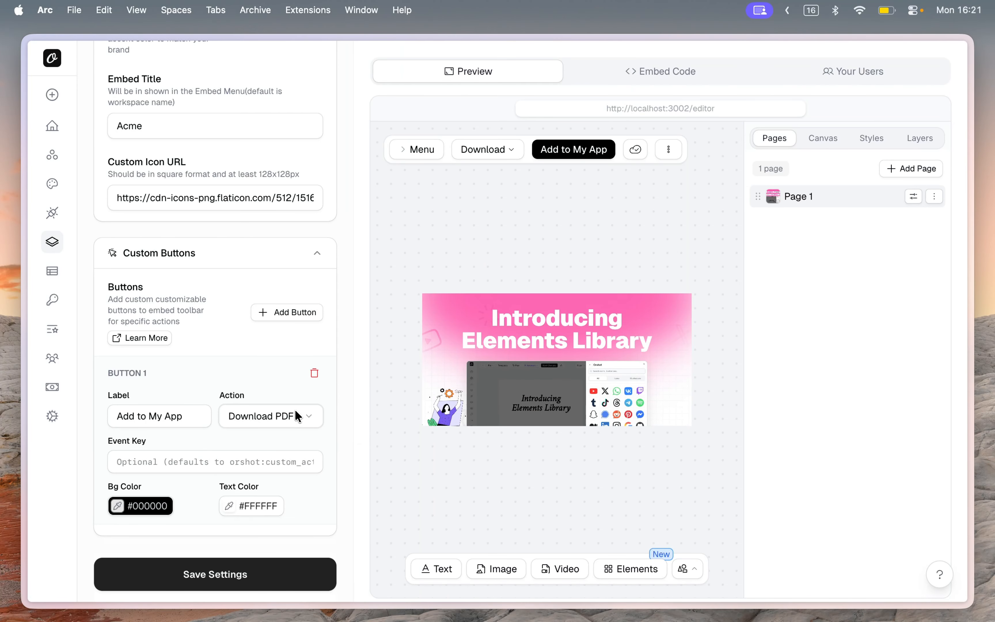
Review the available actions for the Add to My App button without changing the selection, and collapse Custom Buttons.
click(272, 416)
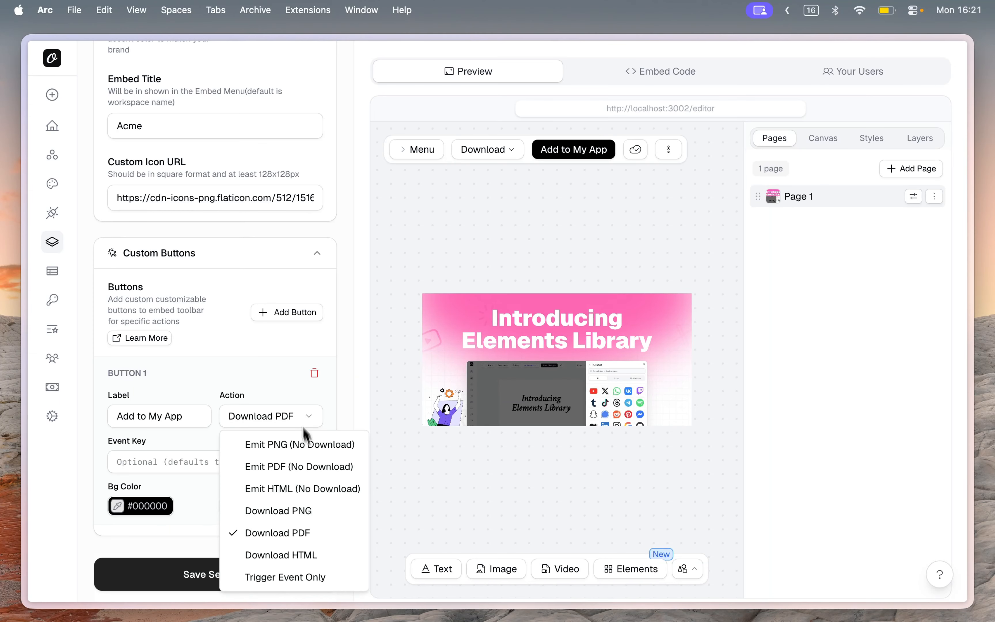
click(274, 399)
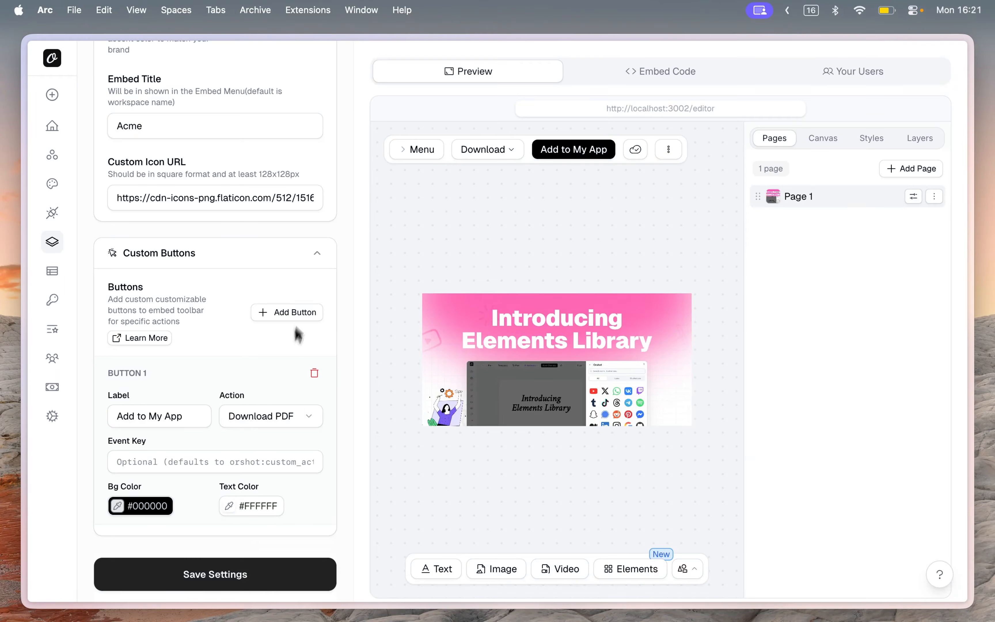
click(317, 255)
Open the embed documentation's Integration Guide, skim its content and the Orshot Embed topics, and view the site's resources and contact options.
scroll(321, 267, up, 4)
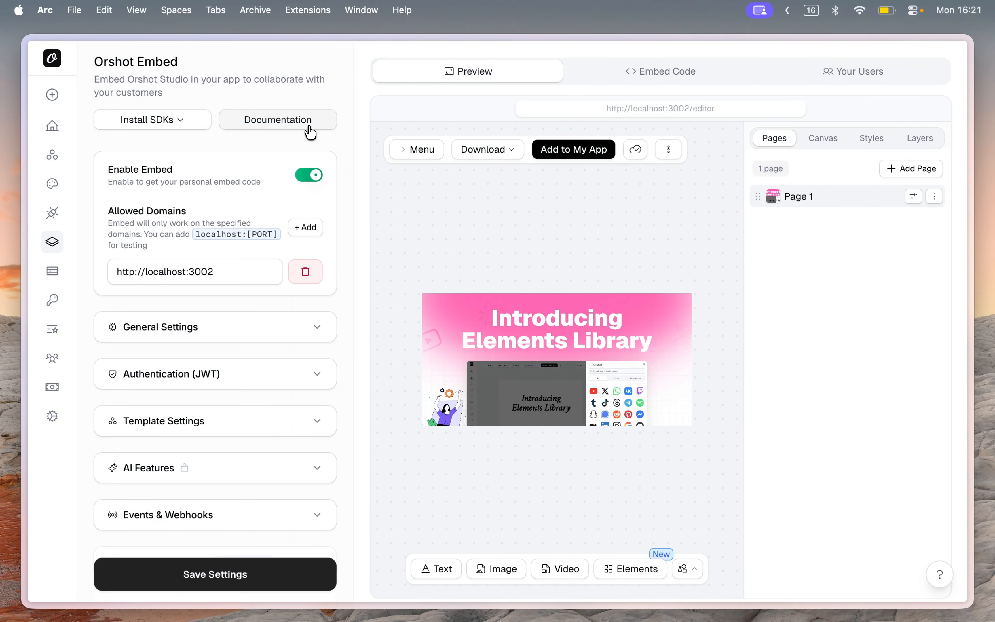
click(301, 132)
click(192, 235)
scroll(609, 329, down, 10)
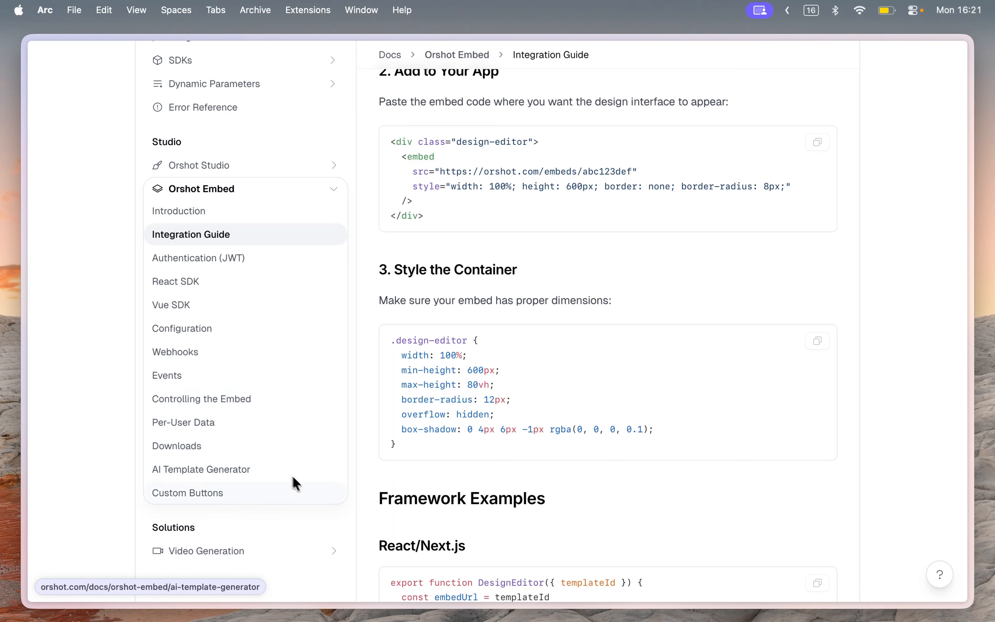
scroll(321, 347, up, 10)
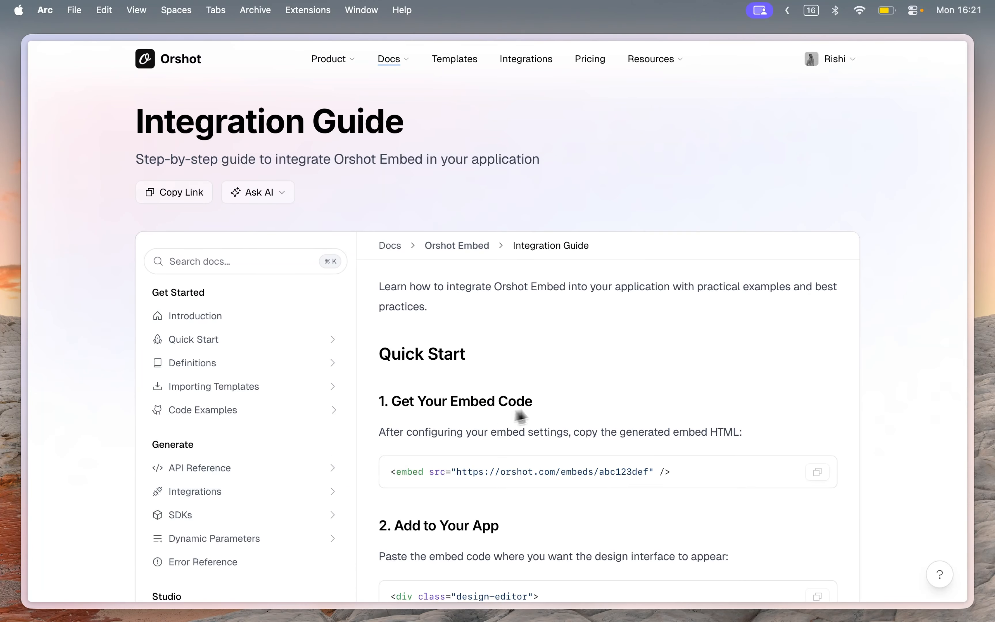
mouse_move(675, 69)
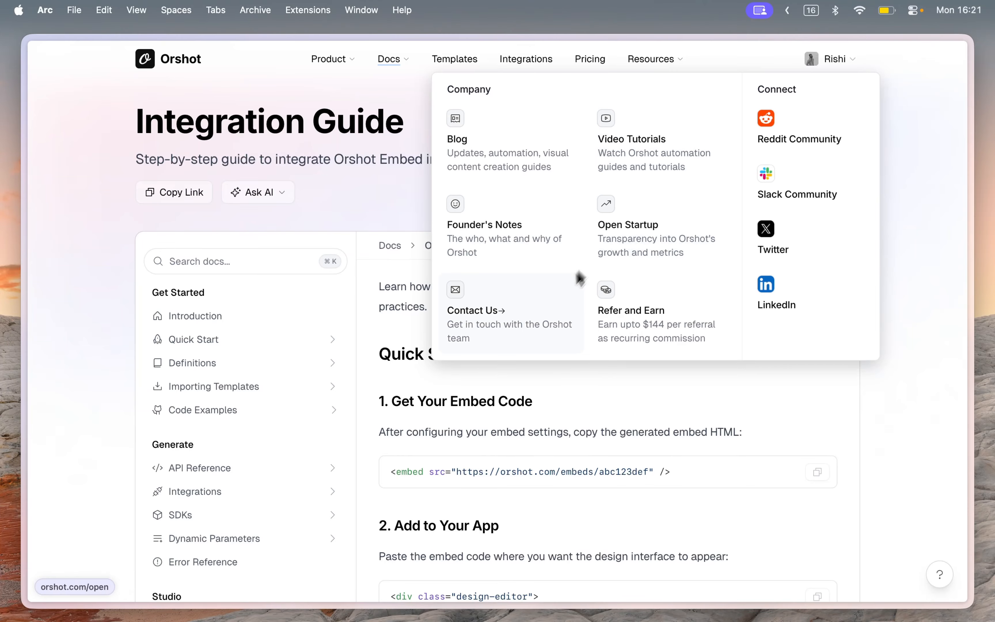